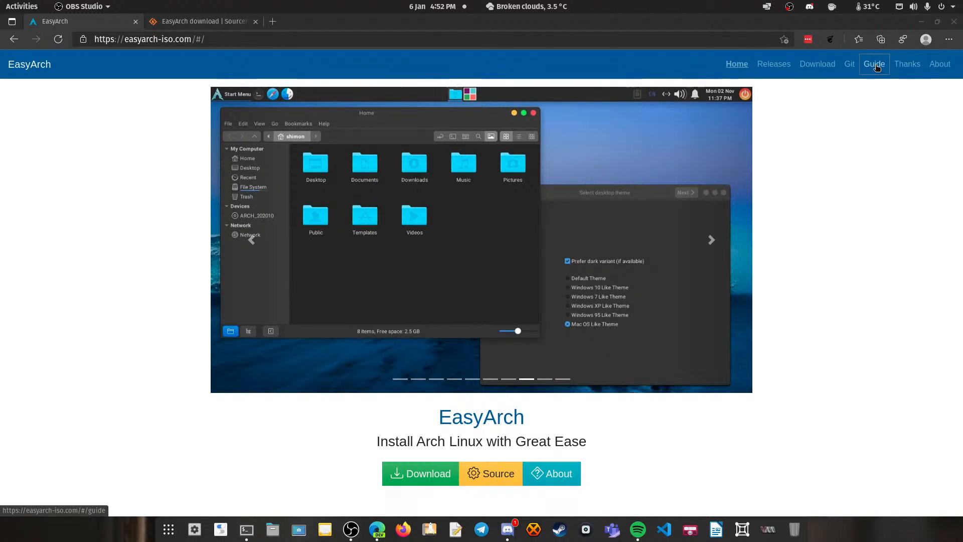
# Open the About EasyArch page in Edge, then move focus toward the Download link.
pyautogui.click(936, 67)
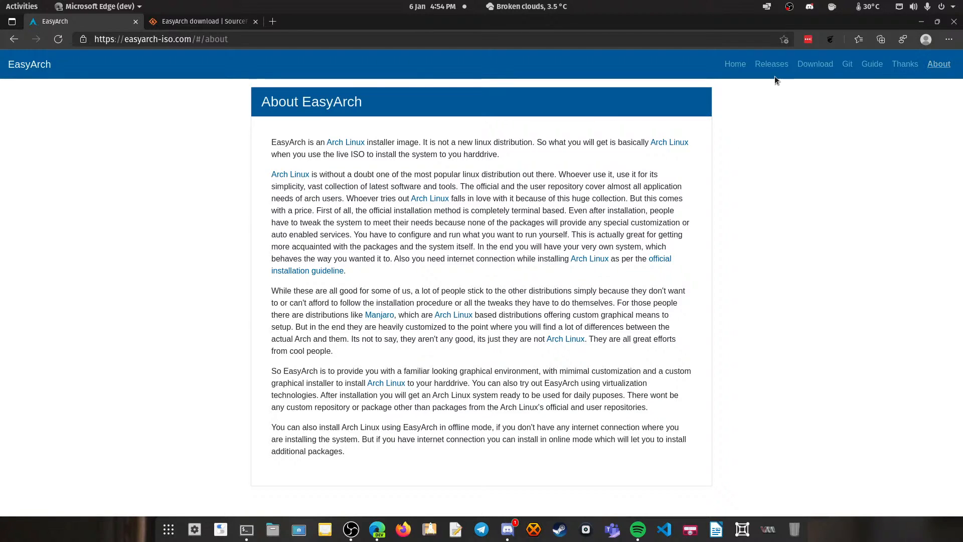
pyautogui.press('Tab')
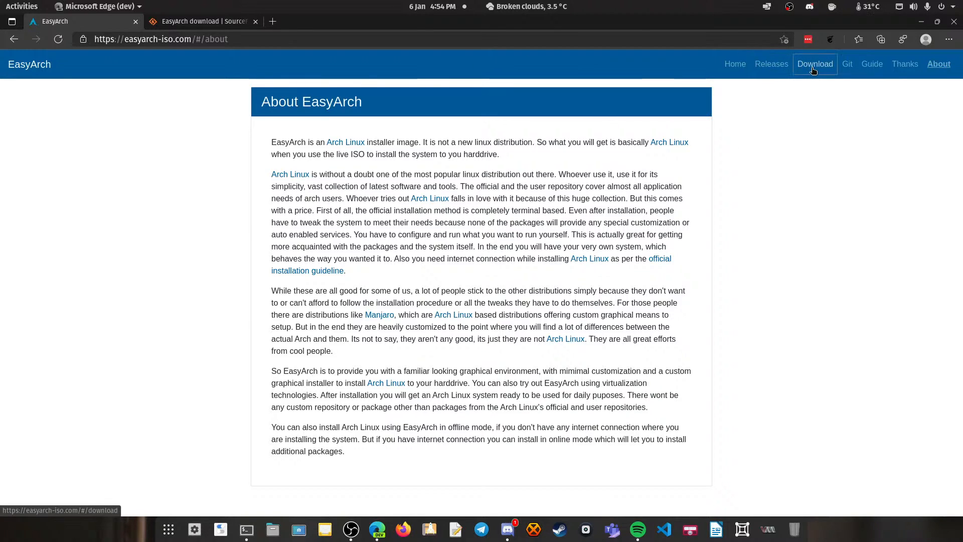
# Open the EasyArch 2020.10 download page from the site's navigation bar.
pyautogui.click(814, 69)
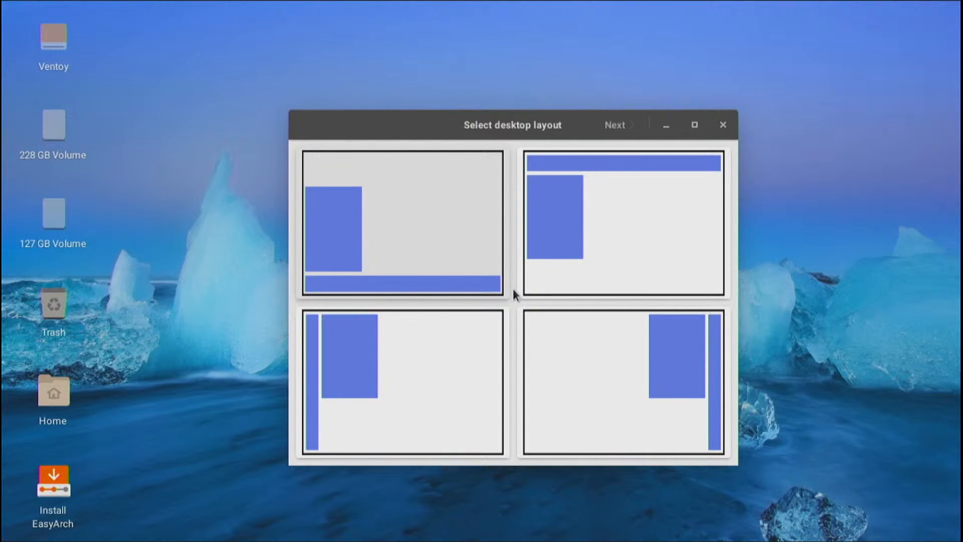
# Open Display settings from the applications menu's Settings category.
pyautogui.rightClick(169, 164)
pyautogui.click(147, 500)
pyautogui.click(55, 541)
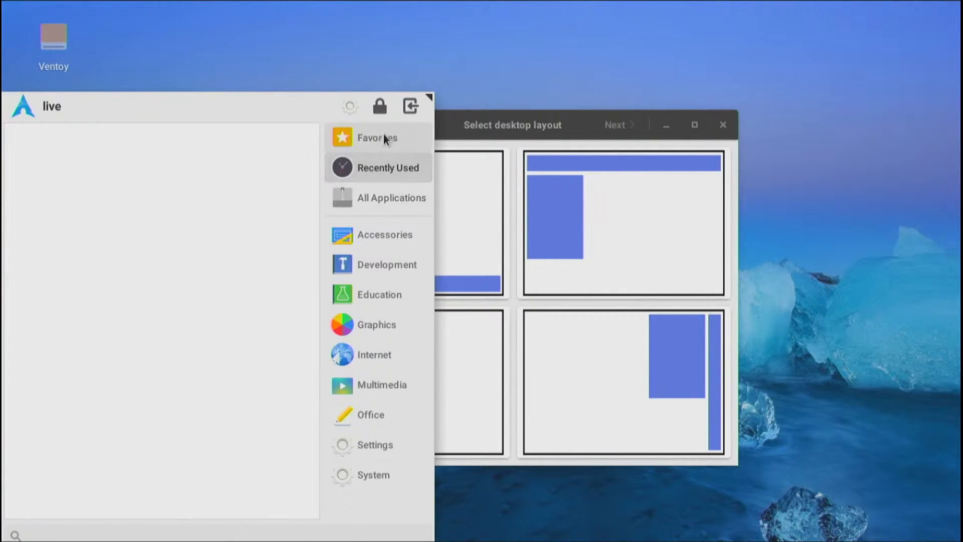
pyautogui.click(399, 445)
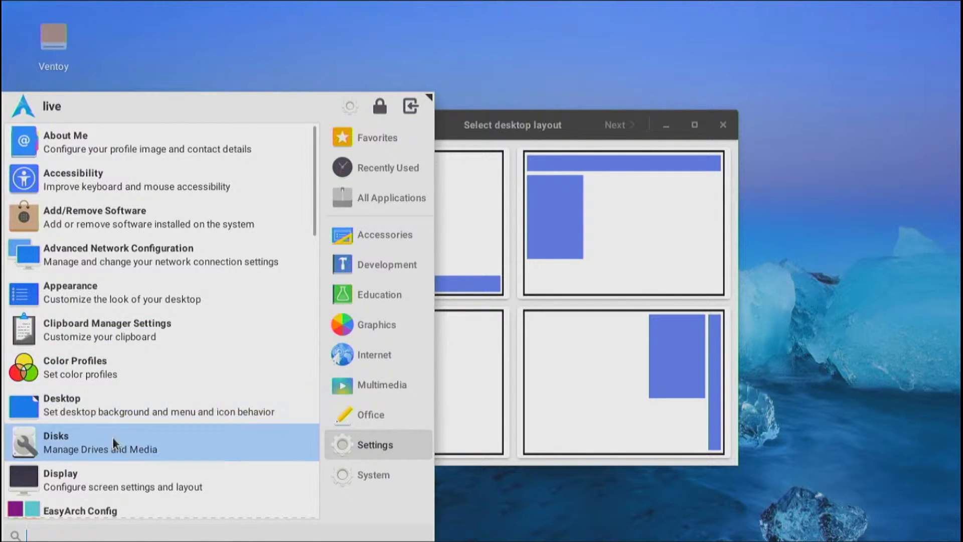
pyautogui.click(114, 474)
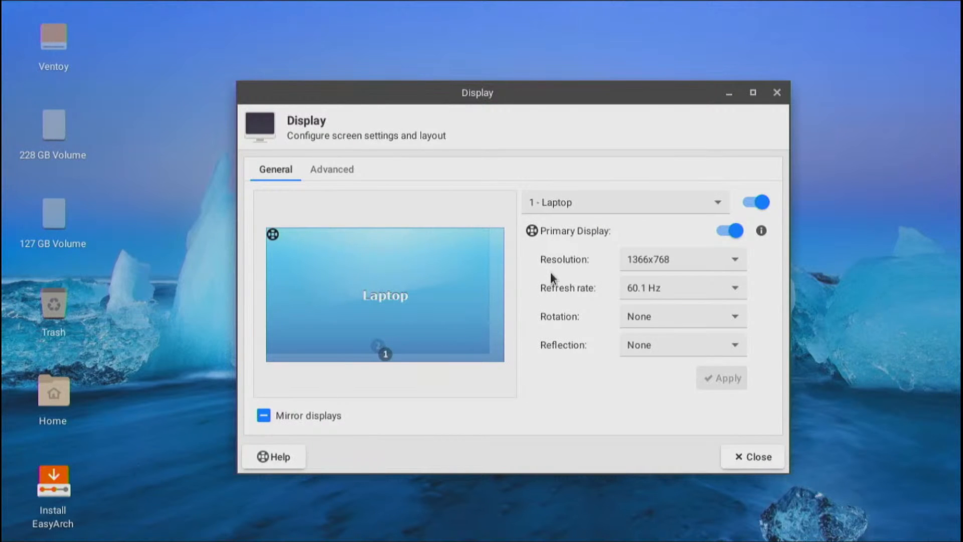
# Select the 2 - HJW 24" monitor in the display list.
pyautogui.click(582, 207)
pyautogui.click(588, 219)
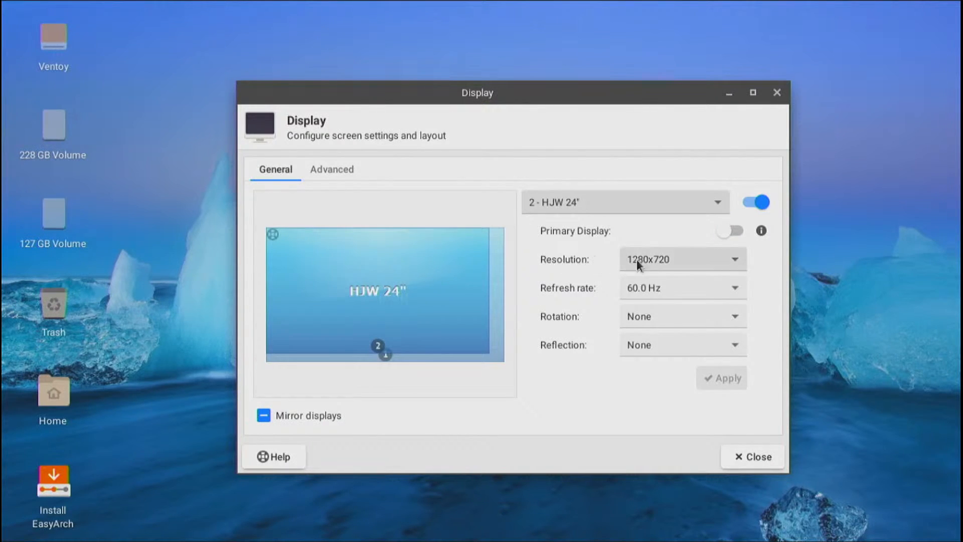
pyautogui.click(615, 200)
pyautogui.click(617, 189)
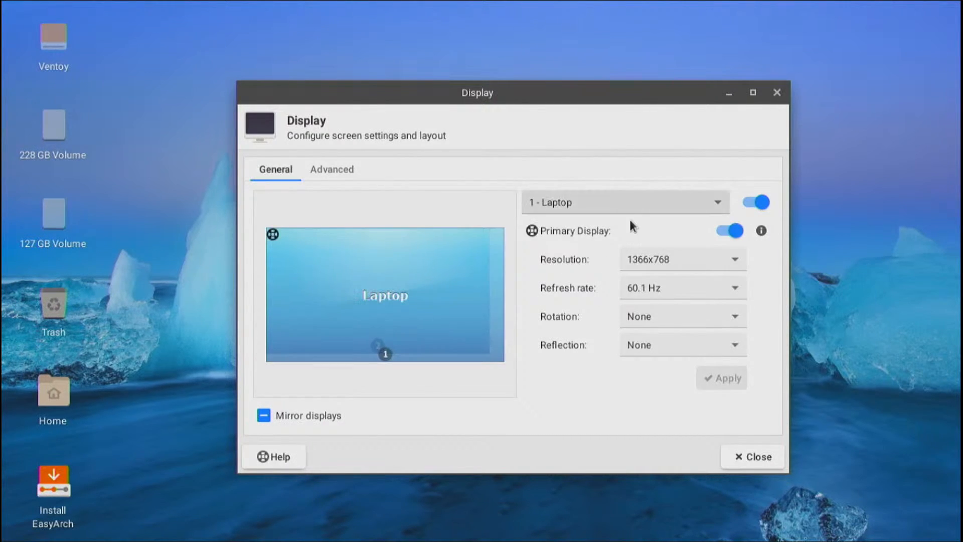
pyautogui.click(641, 208)
pyautogui.click(639, 203)
pyautogui.click(647, 218)
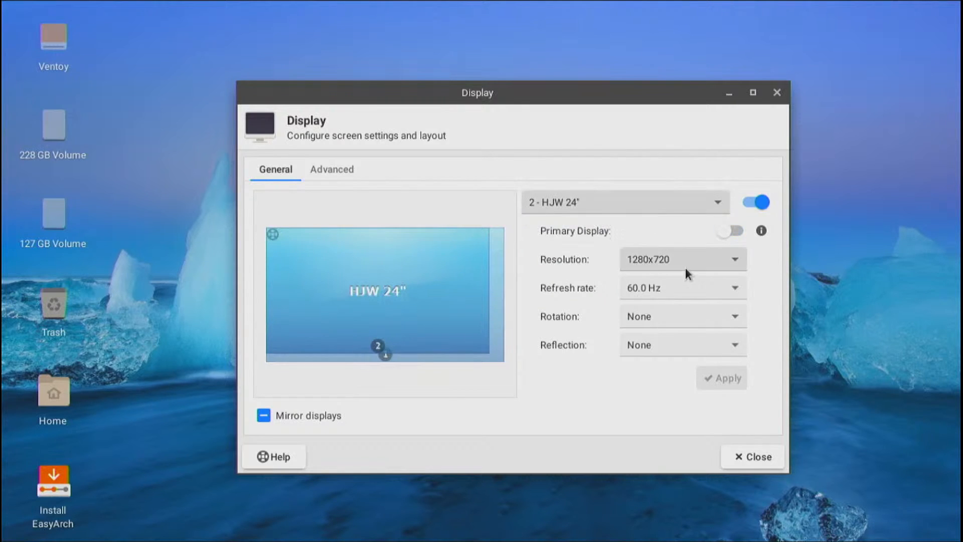
# Set its resolution to 1366x768, apply and keep the configuration, then close settings.
pyautogui.click(687, 258)
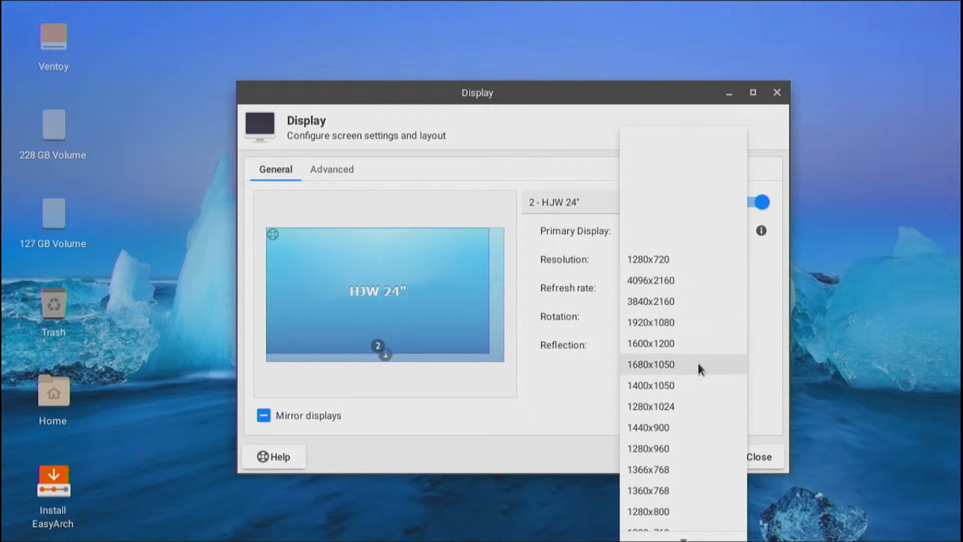
pyautogui.click(694, 470)
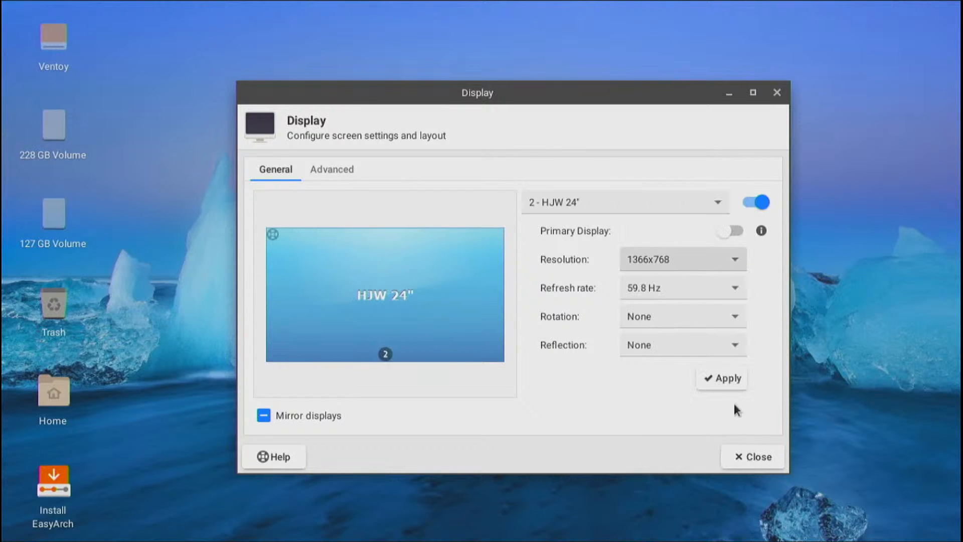
pyautogui.click(732, 380)
pyautogui.click(392, 309)
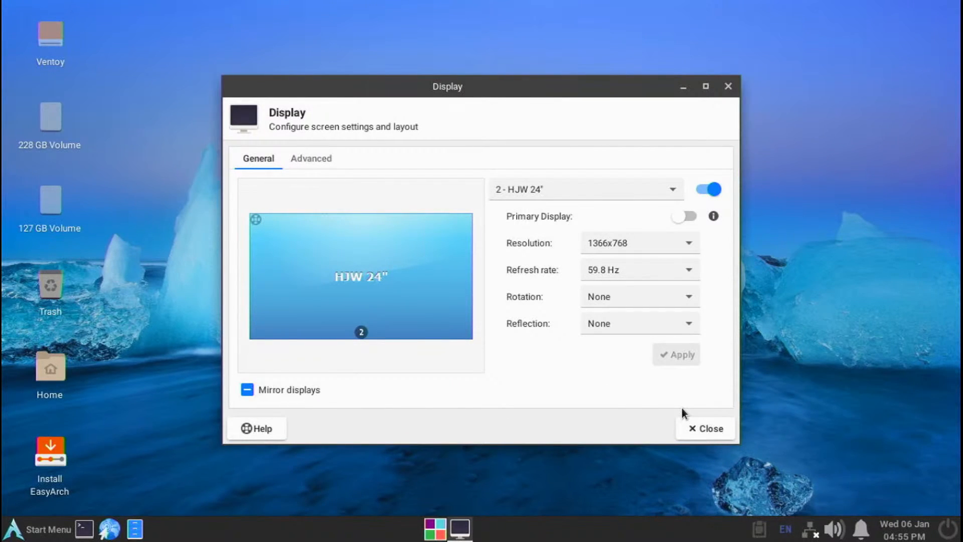
pyautogui.click(712, 435)
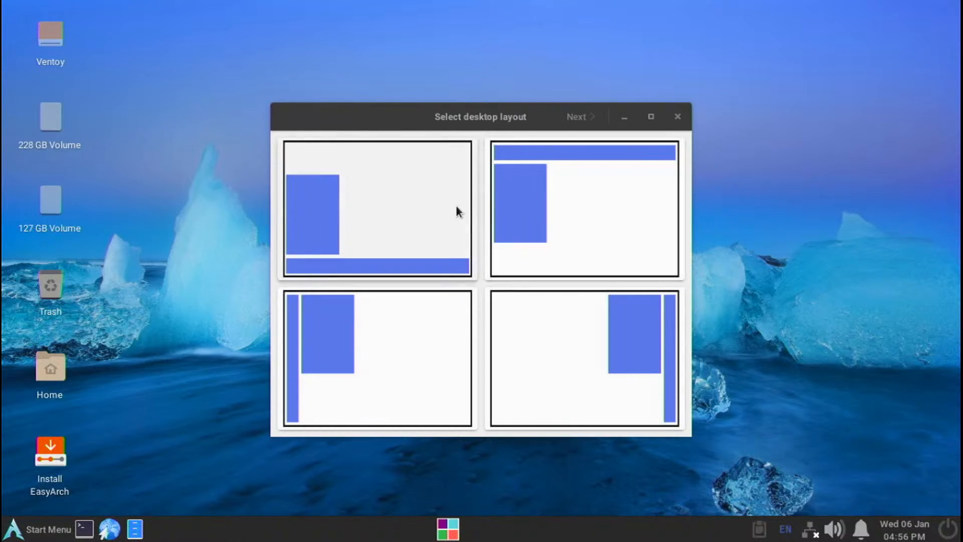
# Pick the top-left layout with a bottom panel and advance to the theme step.
pyautogui.click(422, 197)
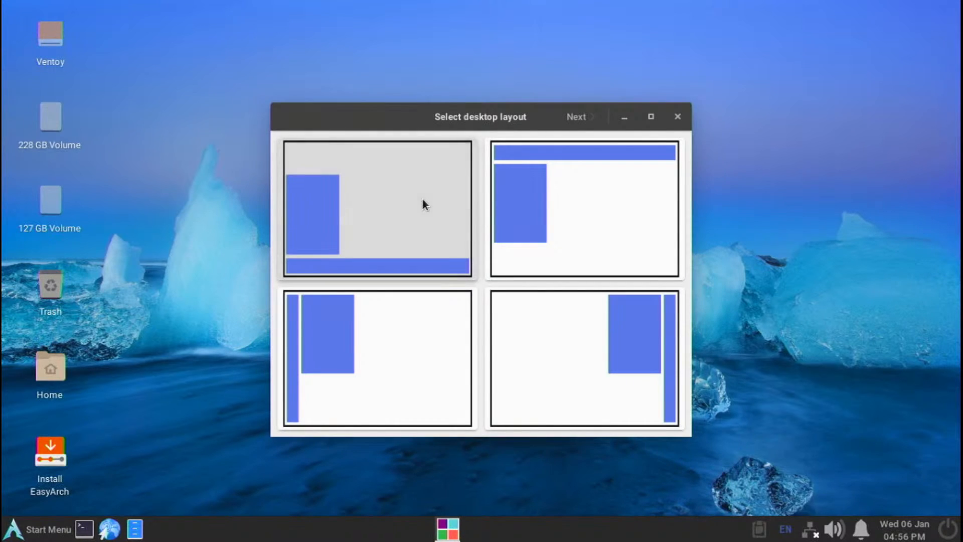
pyautogui.click(577, 118)
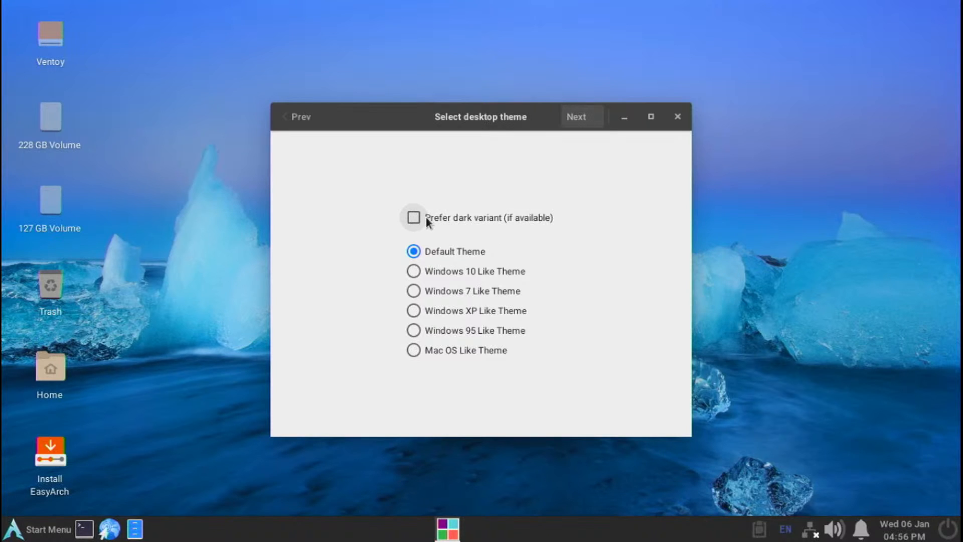
# Enable Prefer dark variant, finish and close the welcome wizard, and show the Wi-Fi list.
pyautogui.click(452, 218)
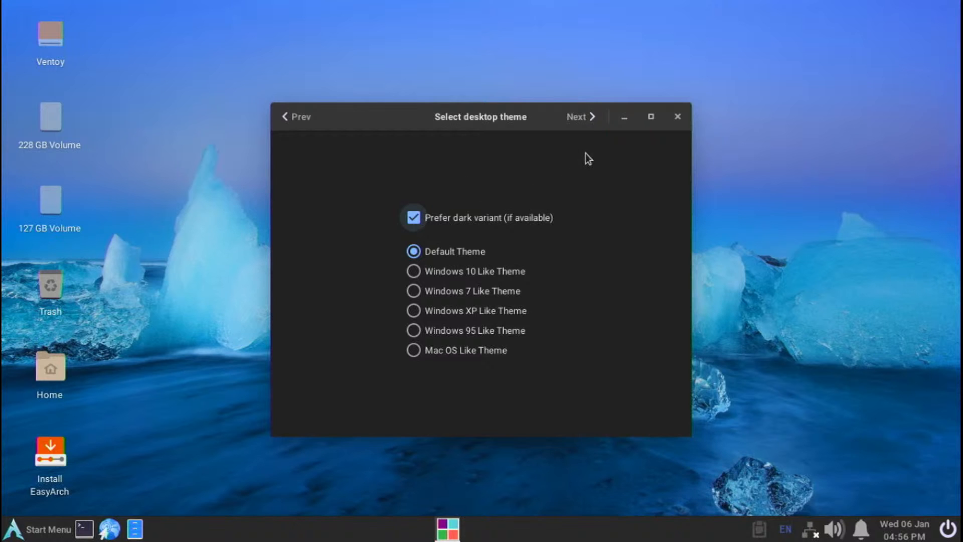
pyautogui.click(578, 117)
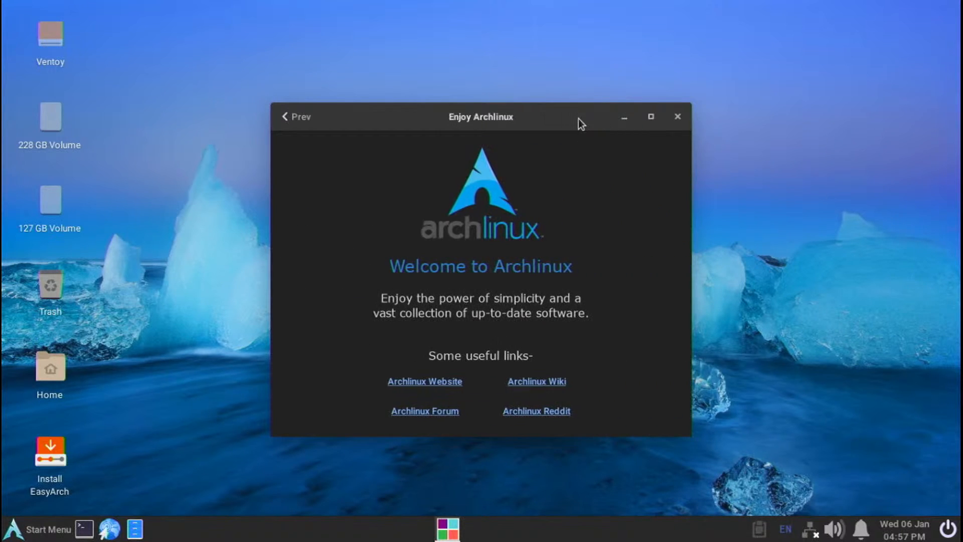
pyautogui.click(678, 117)
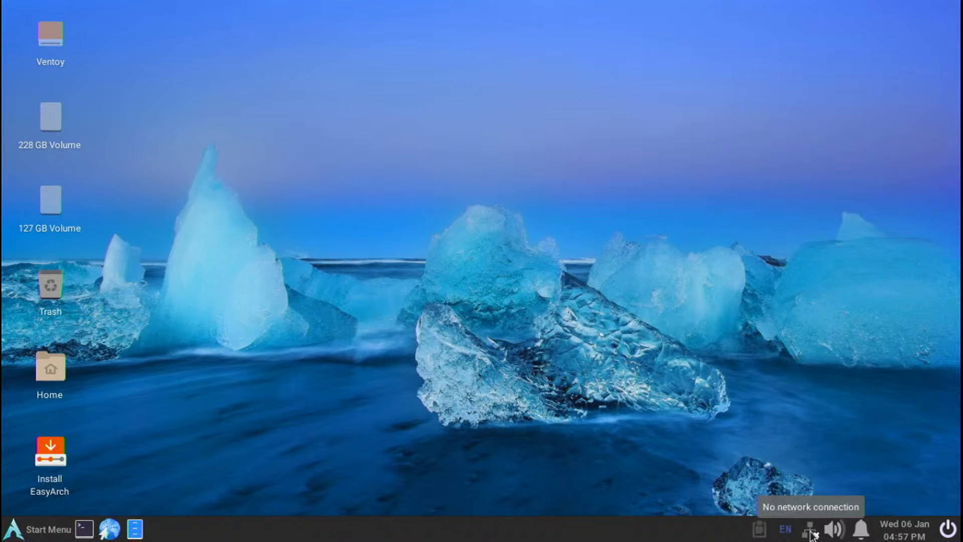
pyautogui.click(811, 532)
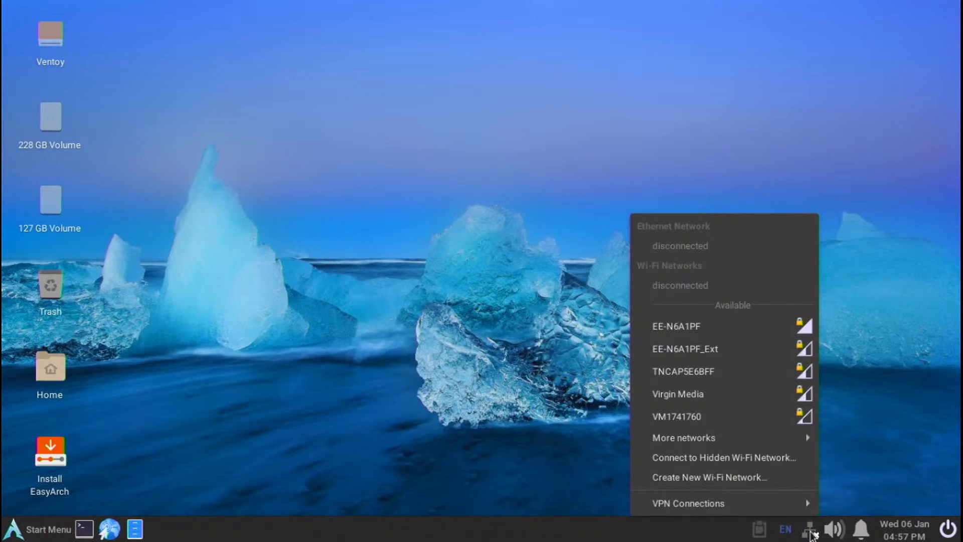
# Join the EE-N6A1PF Wi-Fi network by entering its password.
pyautogui.click(710, 329)
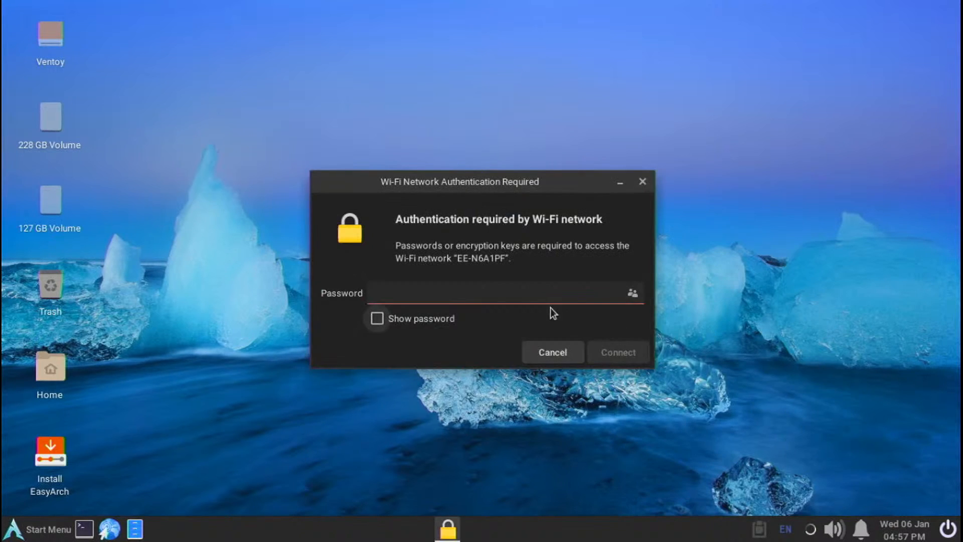
pyautogui.write('•••')
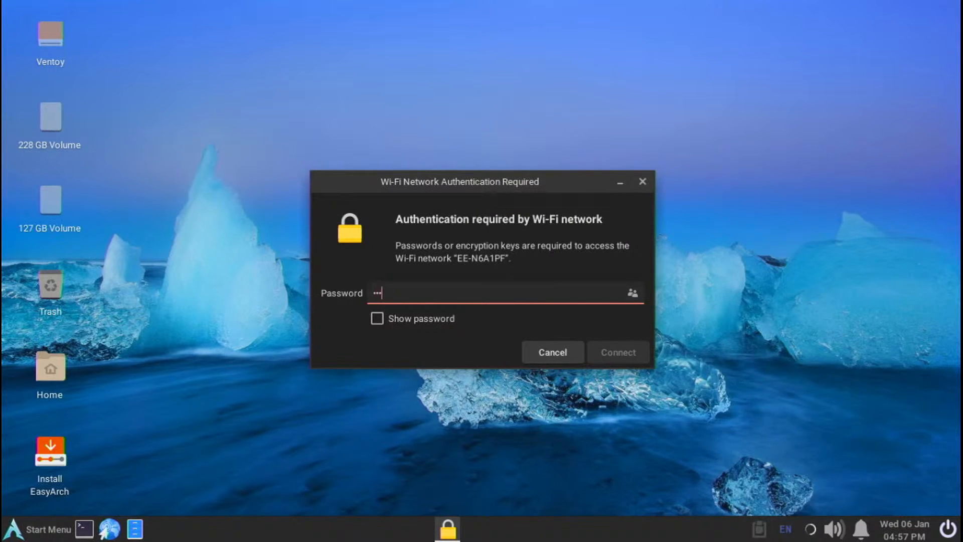
pyautogui.write('••••')
pyautogui.write('•••••••')
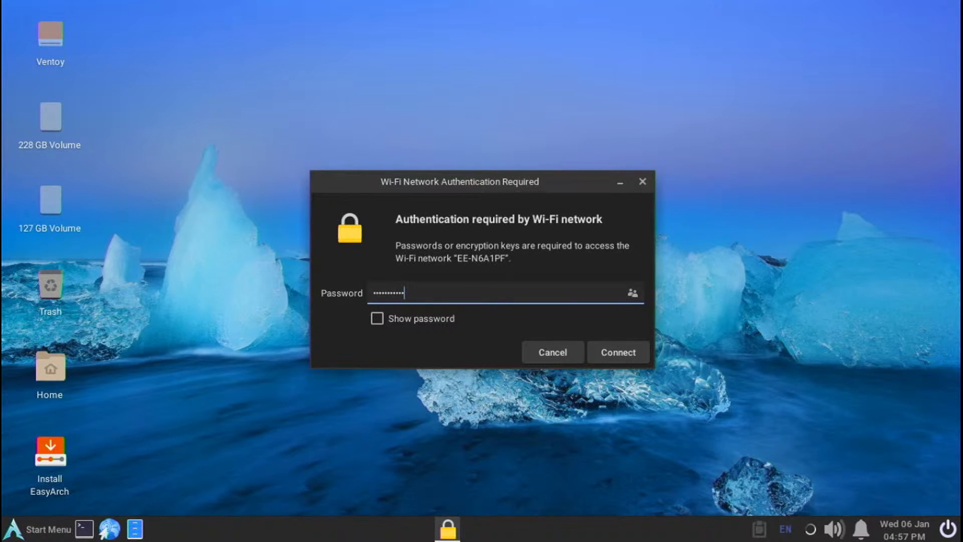
pyautogui.press('Return')
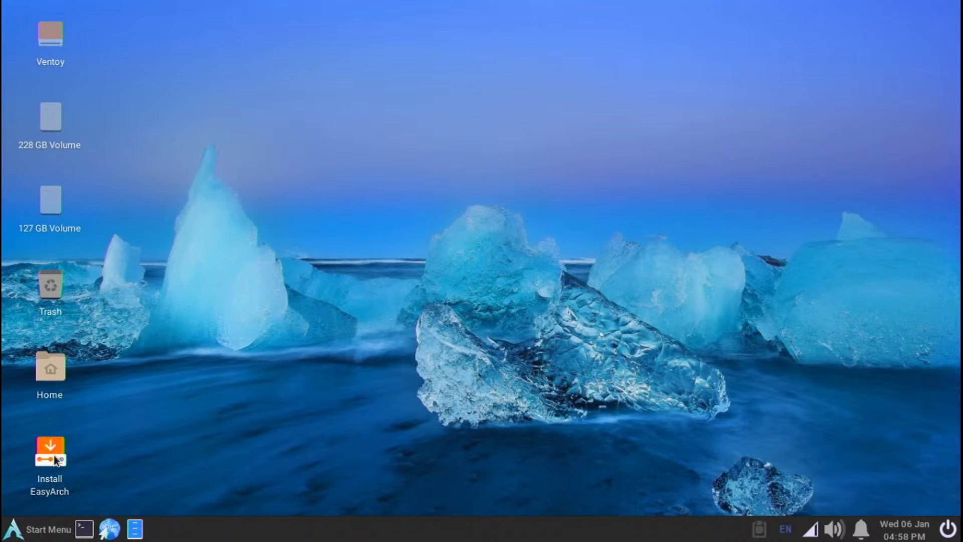
# Launch Install EasyArch from the desktop and choose British English (United Kingdom) as the language.
pyautogui.moveTo(46, 461)
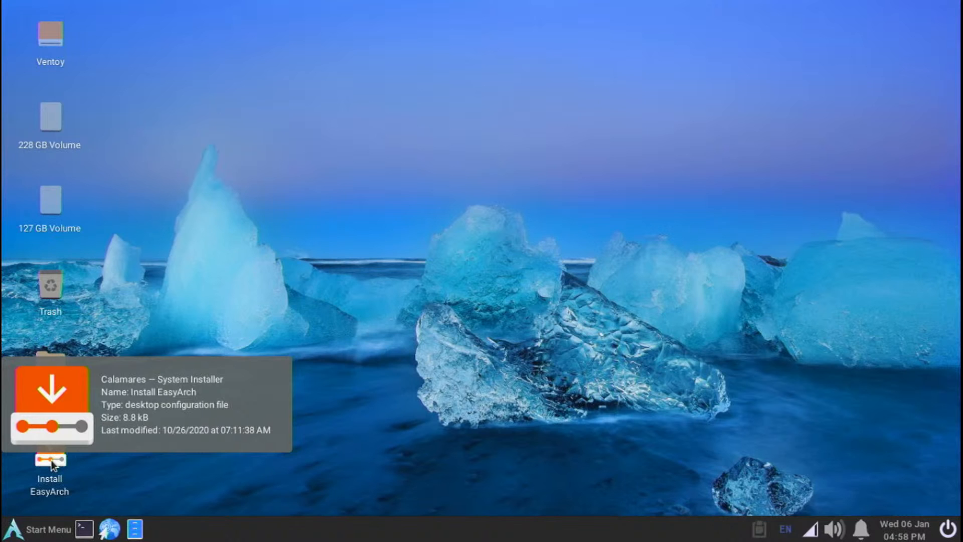
pyautogui.doubleClick(52, 459)
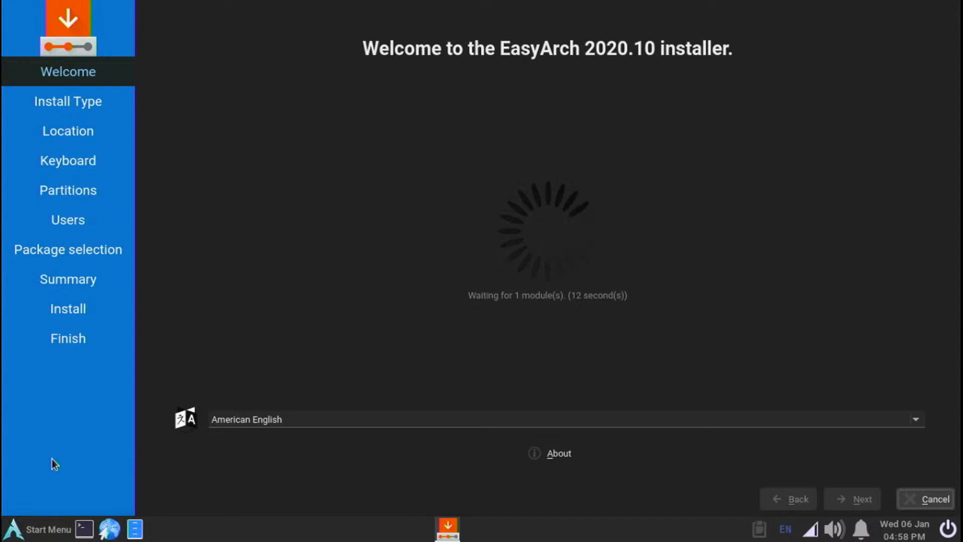
pyautogui.click(917, 424)
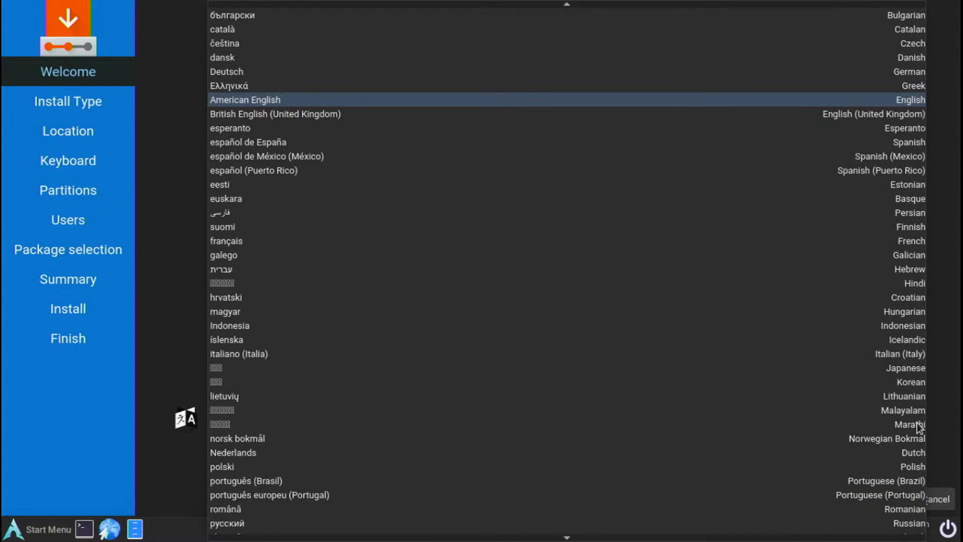
pyautogui.click(325, 114)
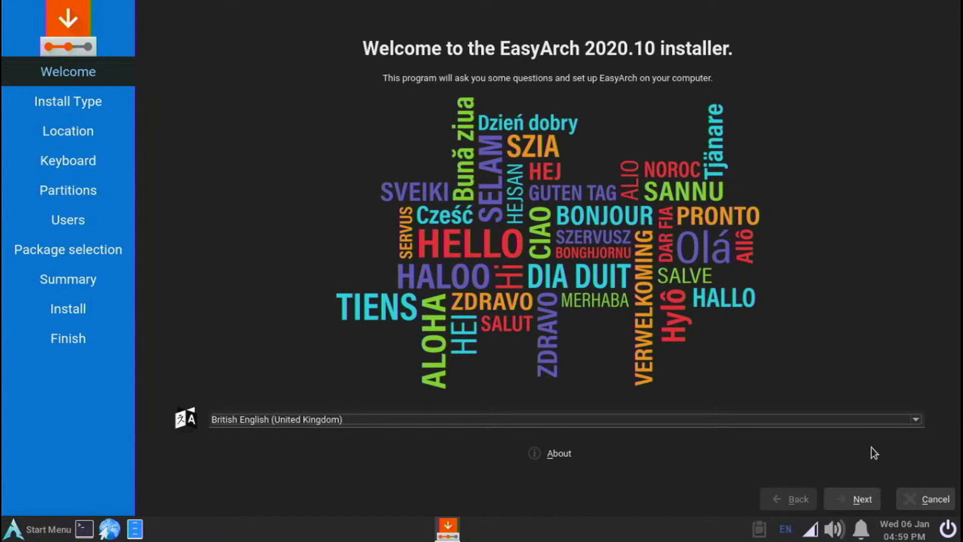
# Pick United Kingdom as mirror region, keep the archlinux.uk.mirror.allworldit.com server, and continue.
pyautogui.click(860, 500)
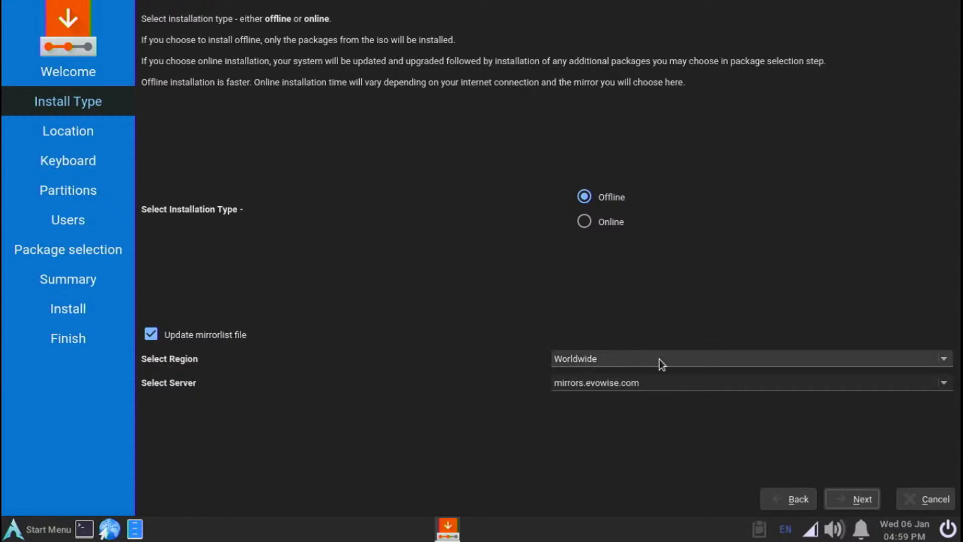
pyautogui.click(691, 358)
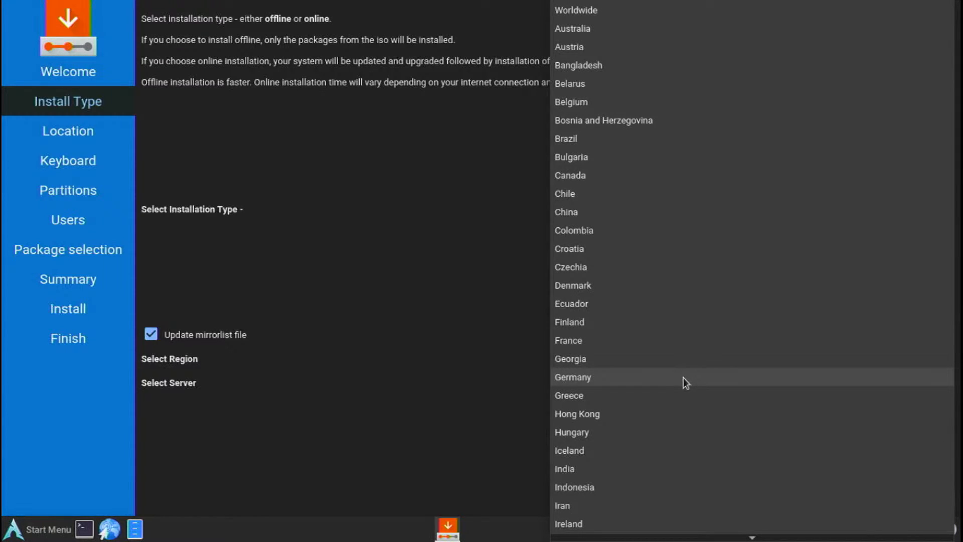
pyautogui.scroll(-10, 686, 360)
pyautogui.scroll(-2, 679, 359)
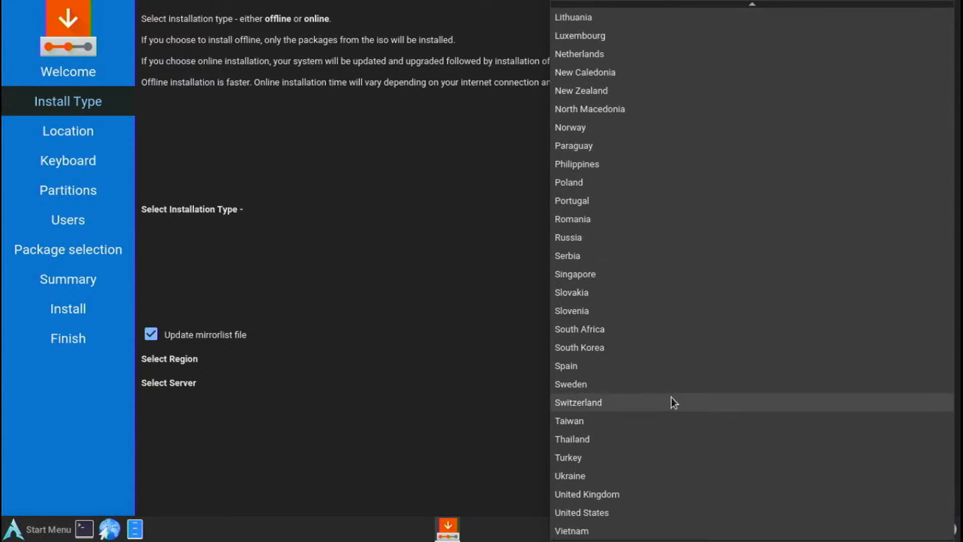
pyautogui.click(622, 496)
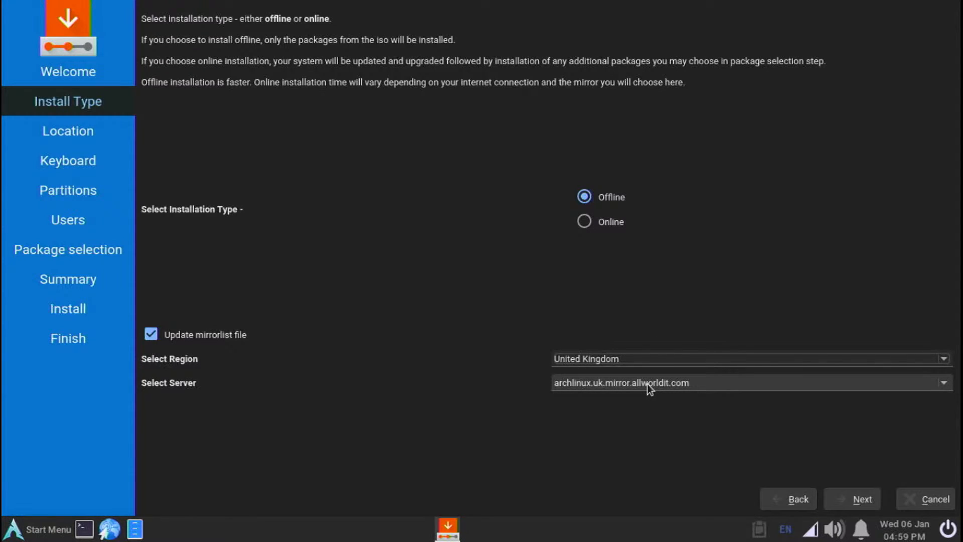
pyautogui.click(688, 384)
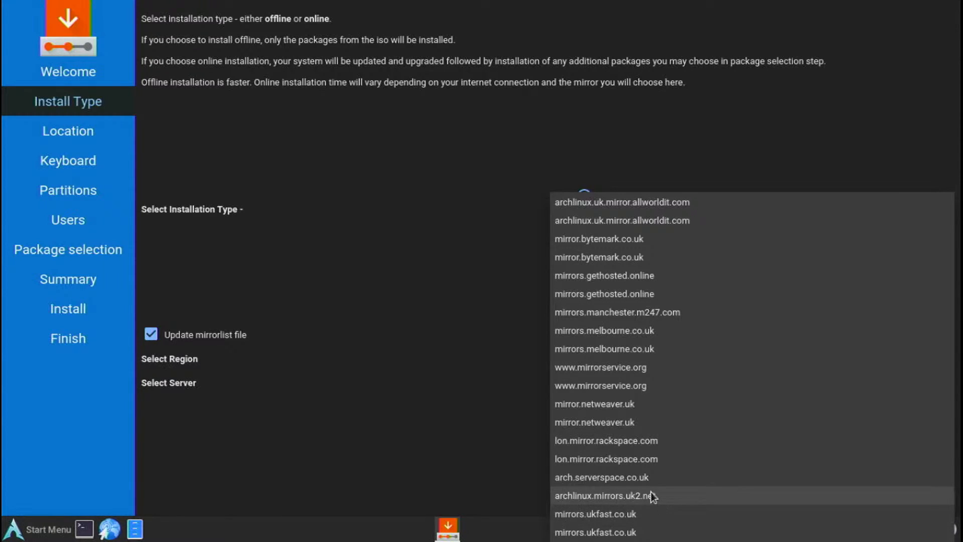
pyautogui.click(510, 209)
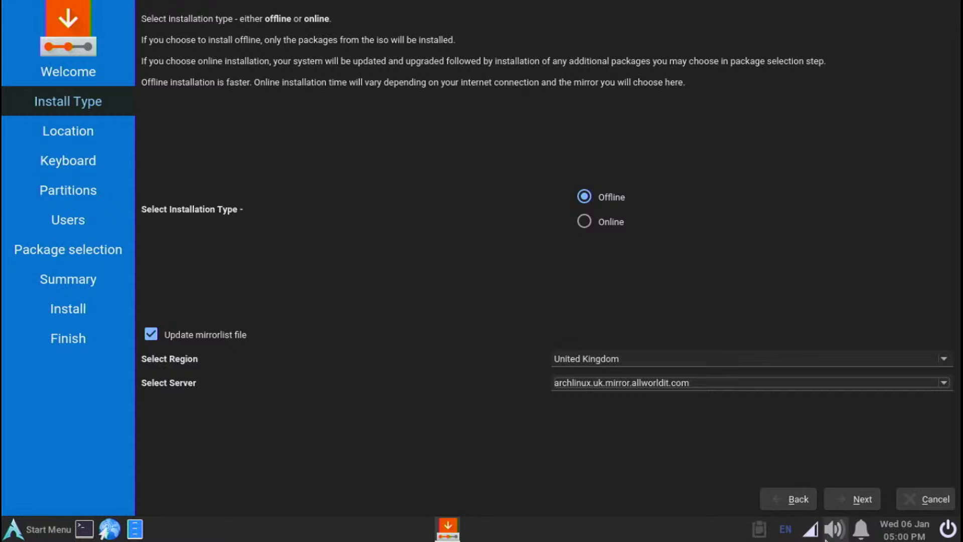
pyautogui.click(862, 500)
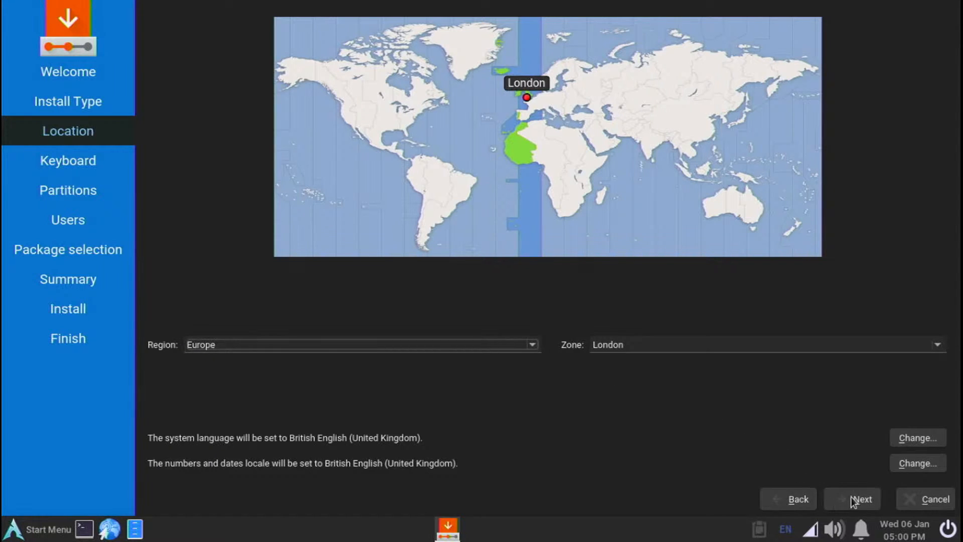
# Accept Europe/London, then test the English (UK) keyboard by typing '@ and erasing it.
pyautogui.click(855, 500)
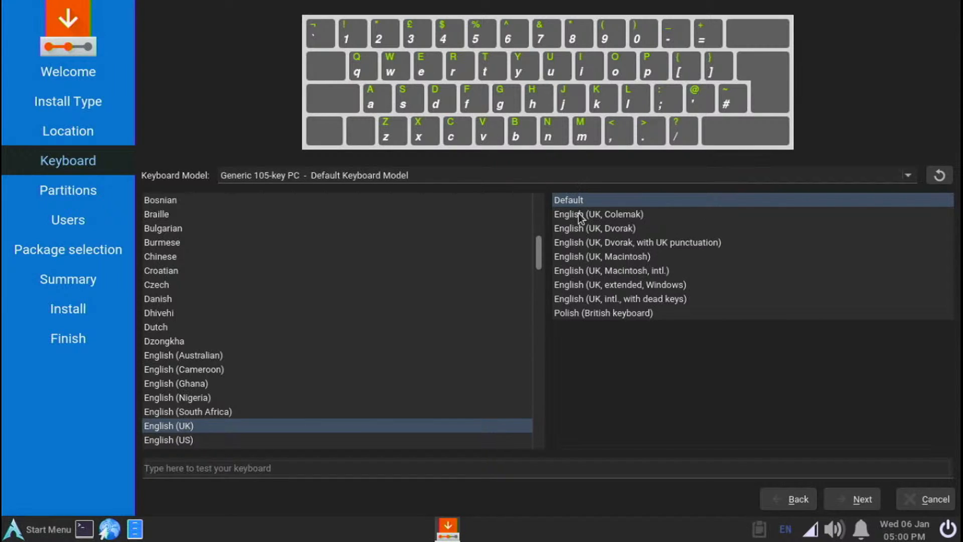
pyautogui.click(518, 468)
pyautogui.write("'")
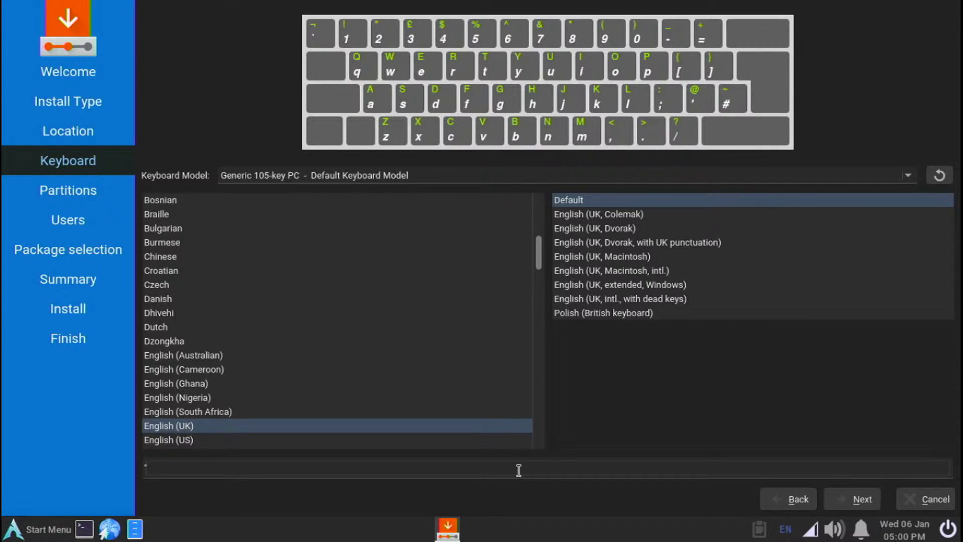
pyautogui.write('@')
pyautogui.press('BackSpace')
pyautogui.press('BackSpace')
# On the Partitions step, select SPCC Solid State Disk - 238.5 GiB (/dev/sda).
pyautogui.click(864, 500)
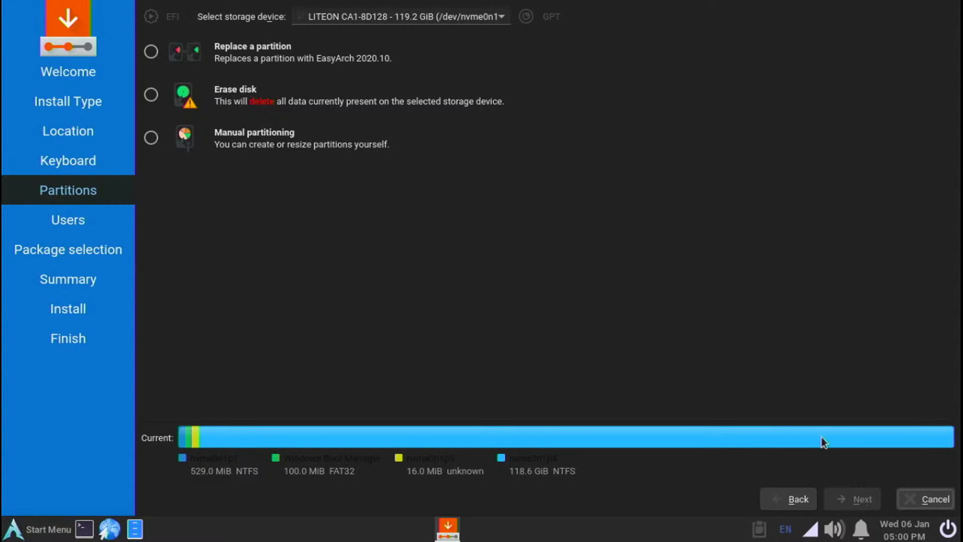
pyautogui.click(320, 16)
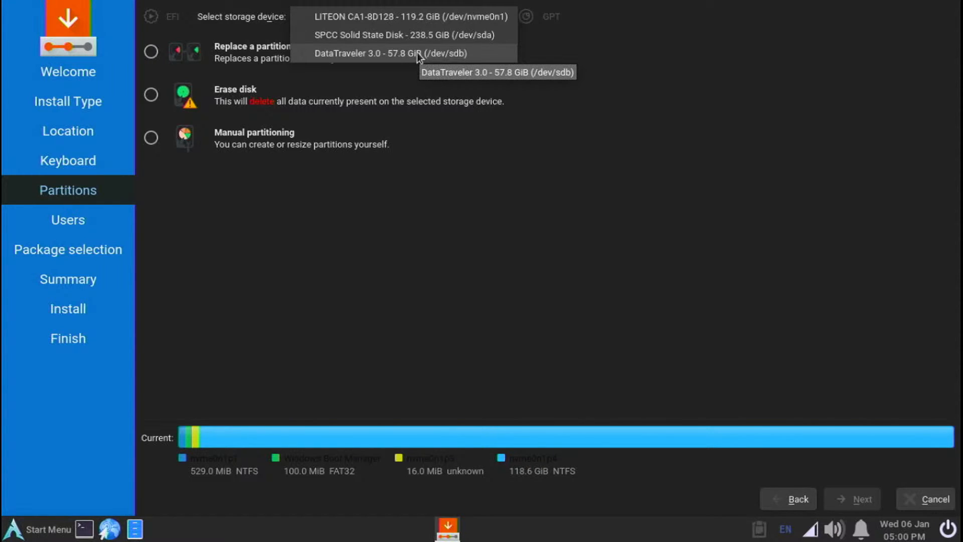
pyautogui.click(396, 36)
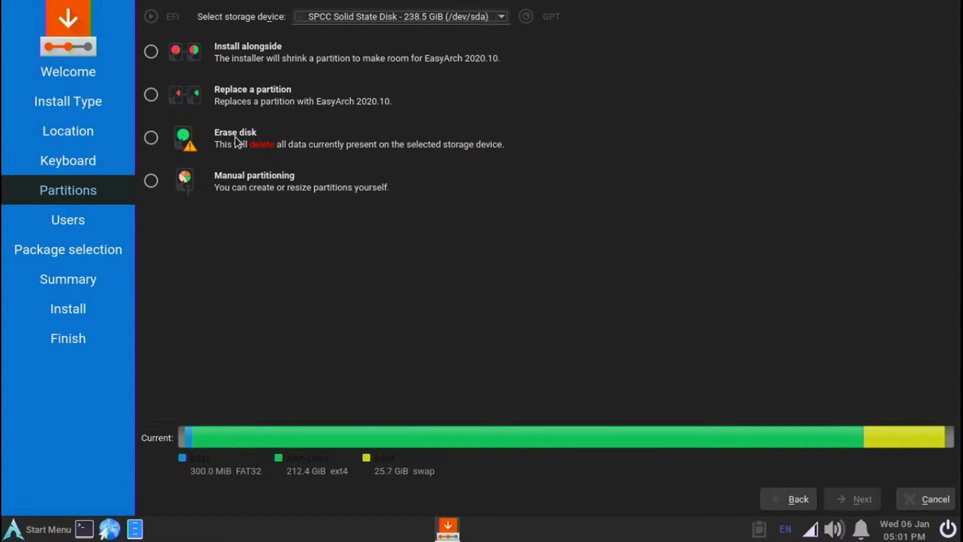
# Erase the whole of /dev/sda with Swap (with Hibernate) and proceed to user setup.
pyautogui.click(150, 138)
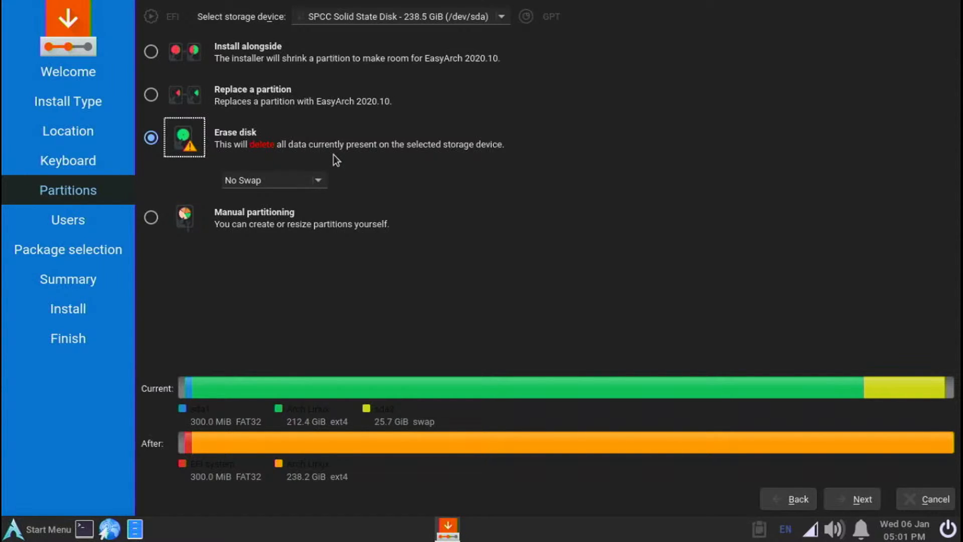
pyautogui.click(320, 179)
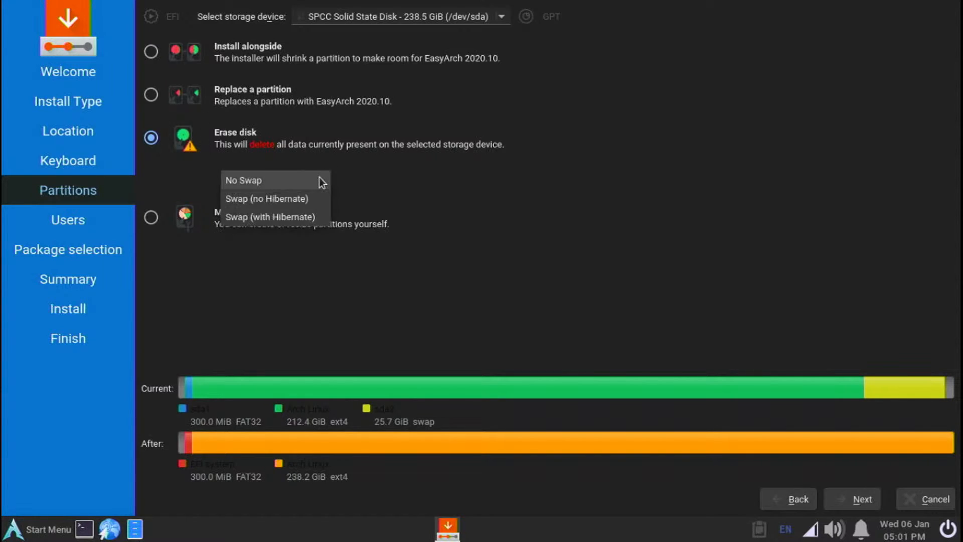
pyautogui.click(321, 218)
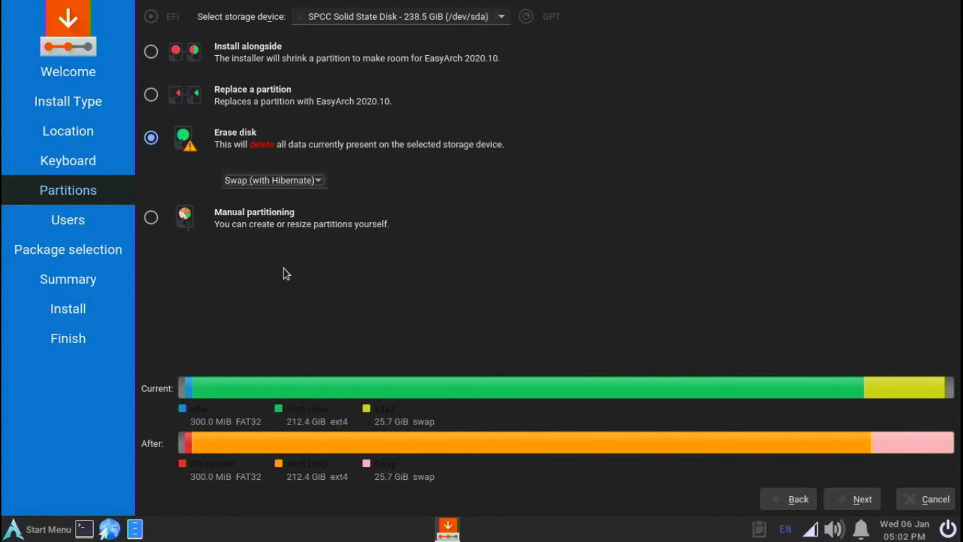
pyautogui.click(855, 501)
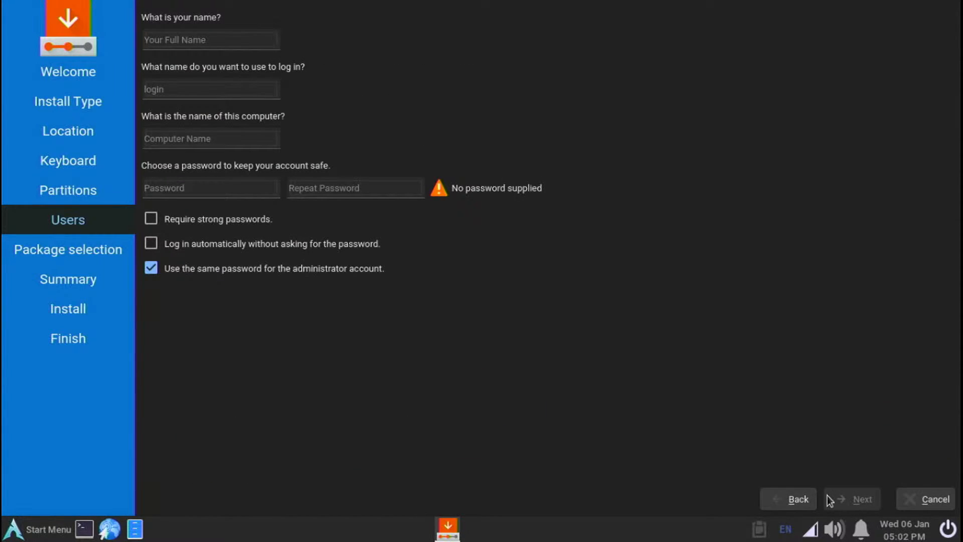
# Enter the user's full name and set the computer name to EasyArch.
pyautogui.write('Robin')
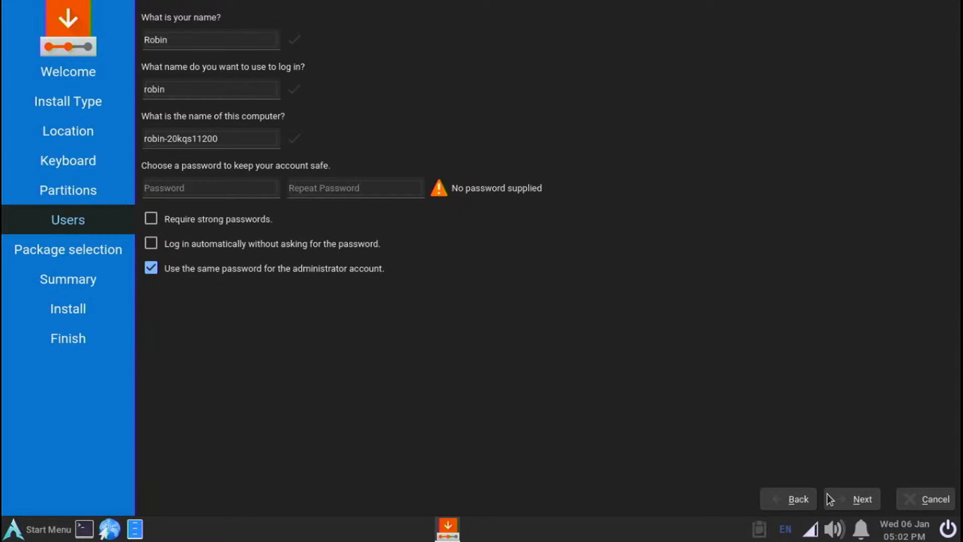
pyautogui.press('Tab')
pyautogui.press('Tab')
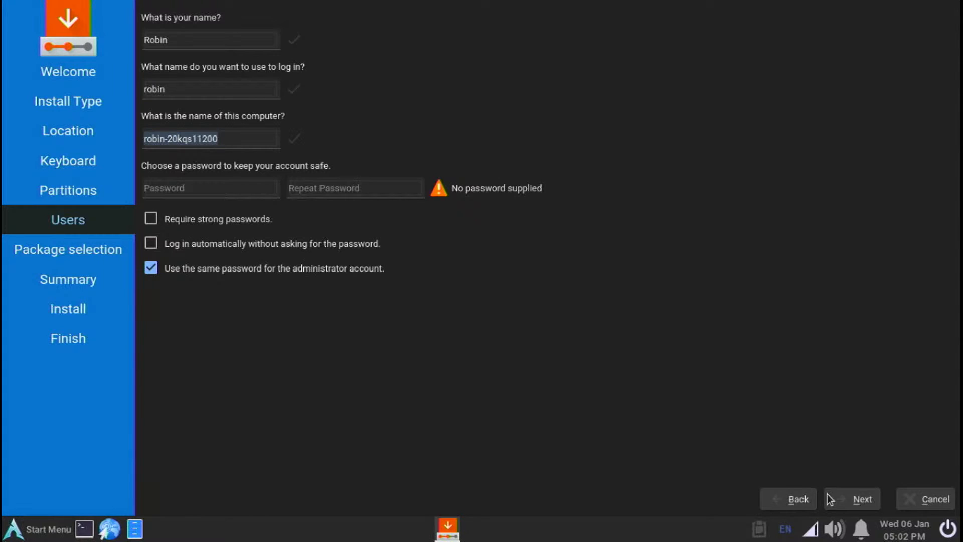
pyautogui.write('EasyArch')
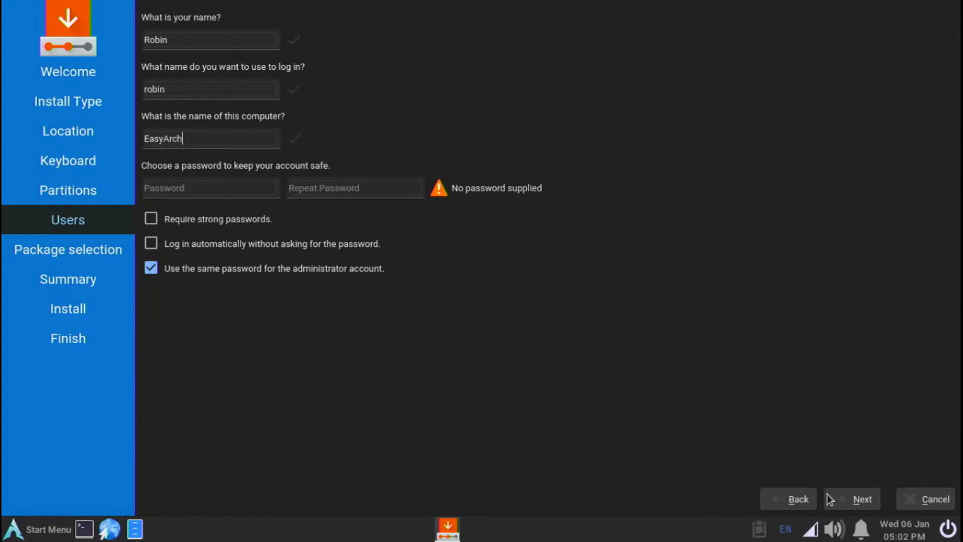
pyautogui.press('Tab')
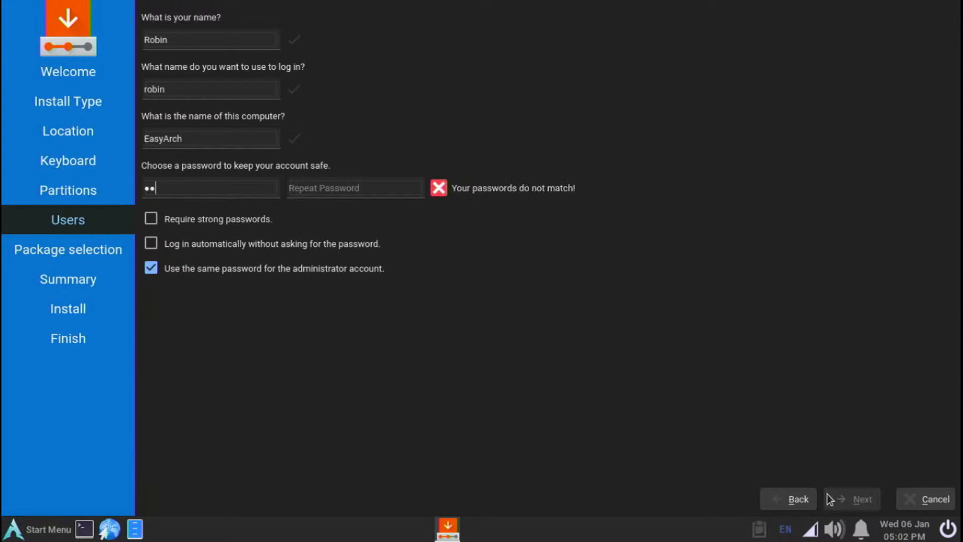
# Enter and repeat the account password, check the entries, and continue to package selection.
pyautogui.press('Tab')
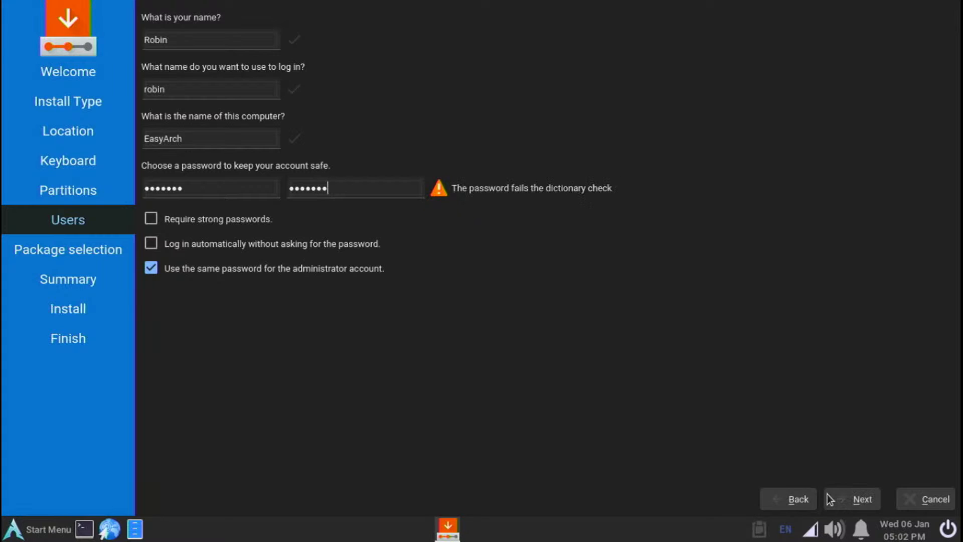
pyautogui.press('Tab')
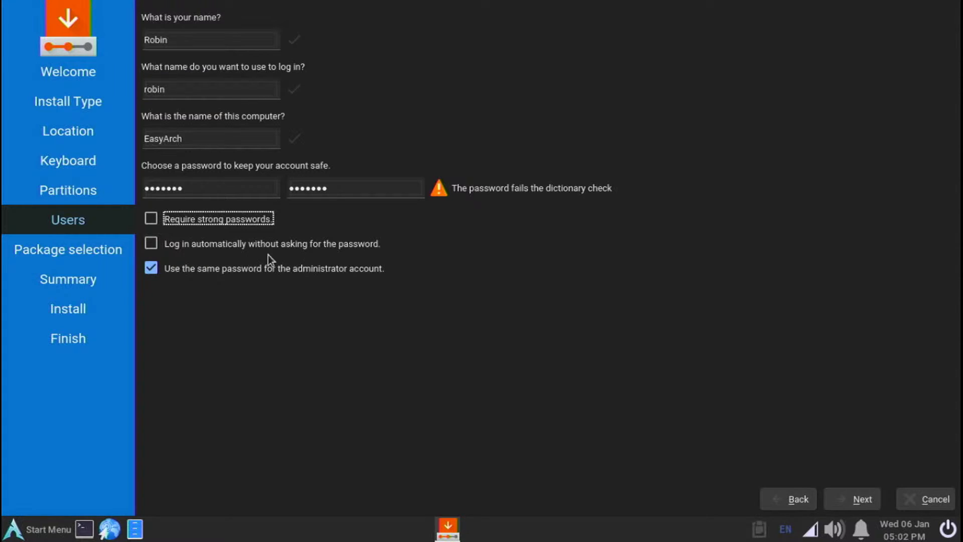
pyautogui.moveTo(213, 186); pyautogui.dragTo(150, 177)
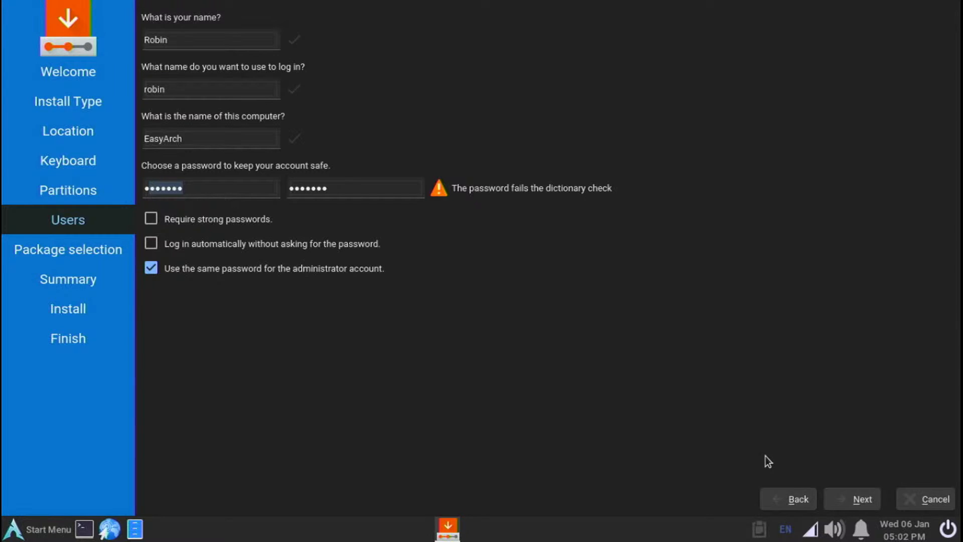
pyautogui.moveTo(195, 91); pyautogui.dragTo(135, 86)
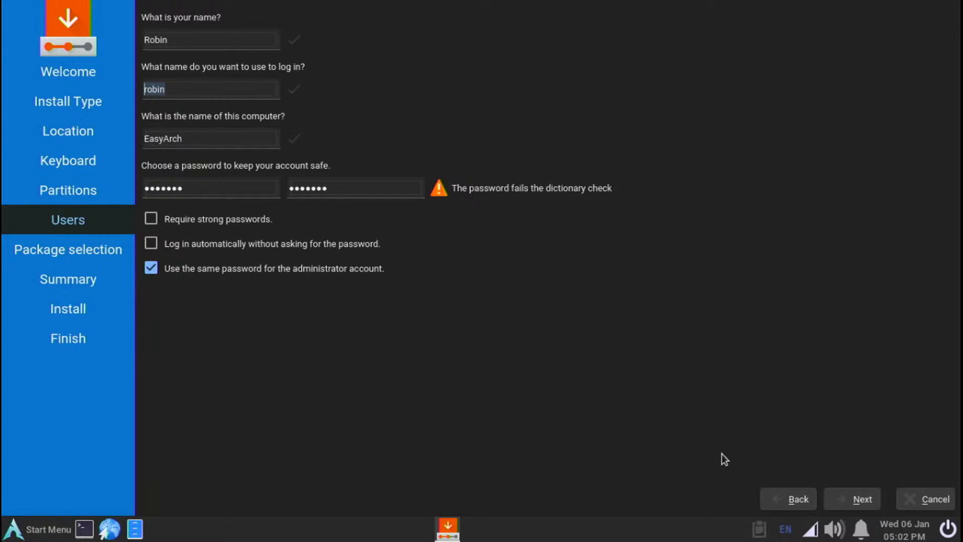
pyautogui.click(863, 499)
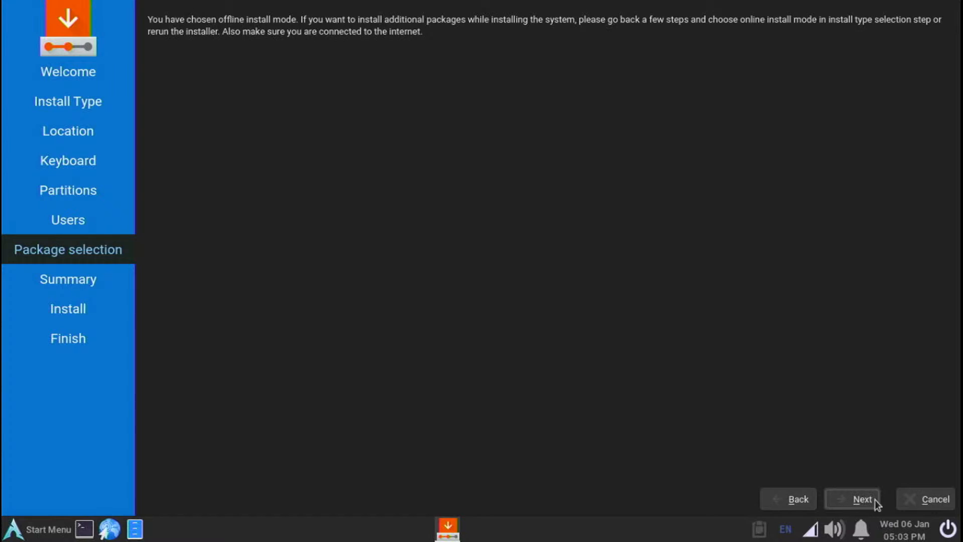
# Skip past the offline-install package notice to the Summary page.
pyautogui.click(863, 500)
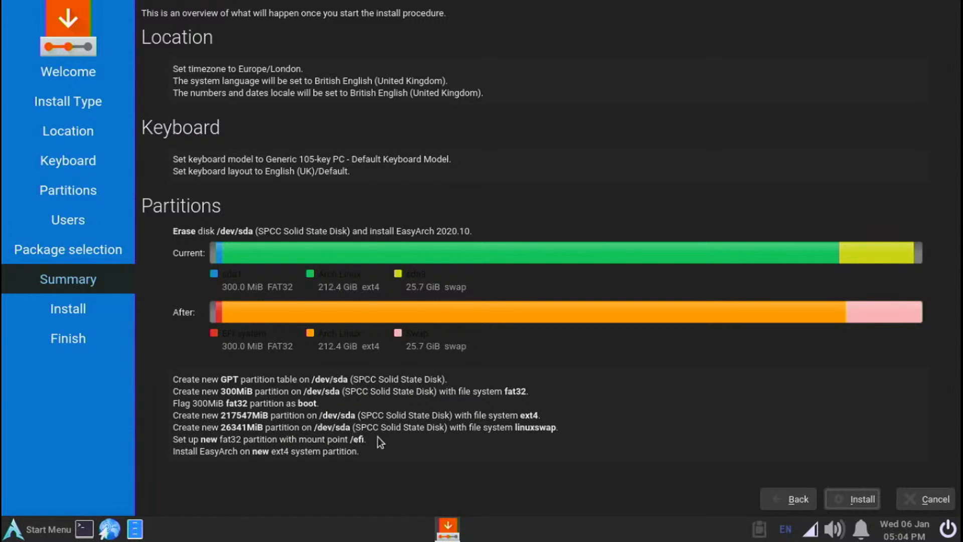
# Start installing EasyArch 2020.10 onto /dev/sda and wait until it reports All done.
pyautogui.click(857, 499)
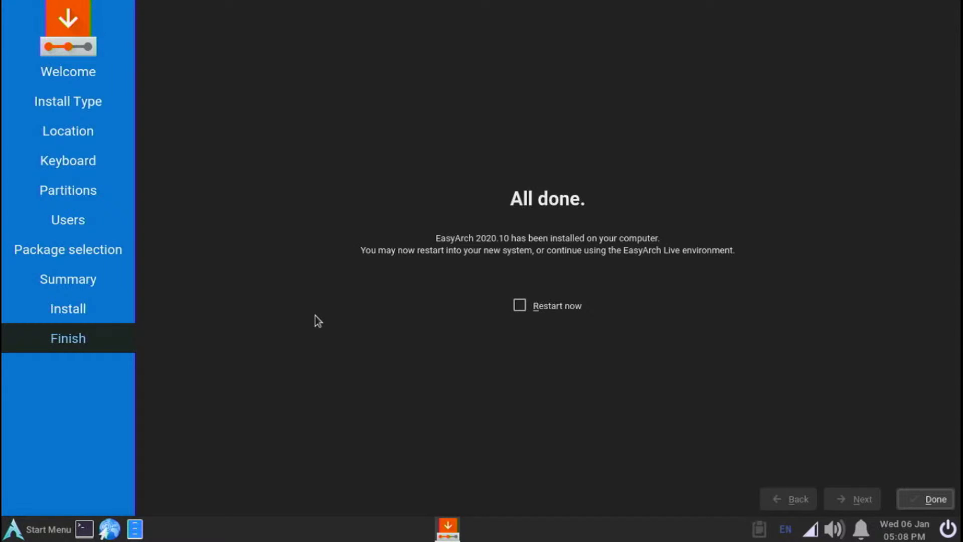
# Enable 'Restart now' and click Done to close the installer and reboot.
pyautogui.click(546, 307)
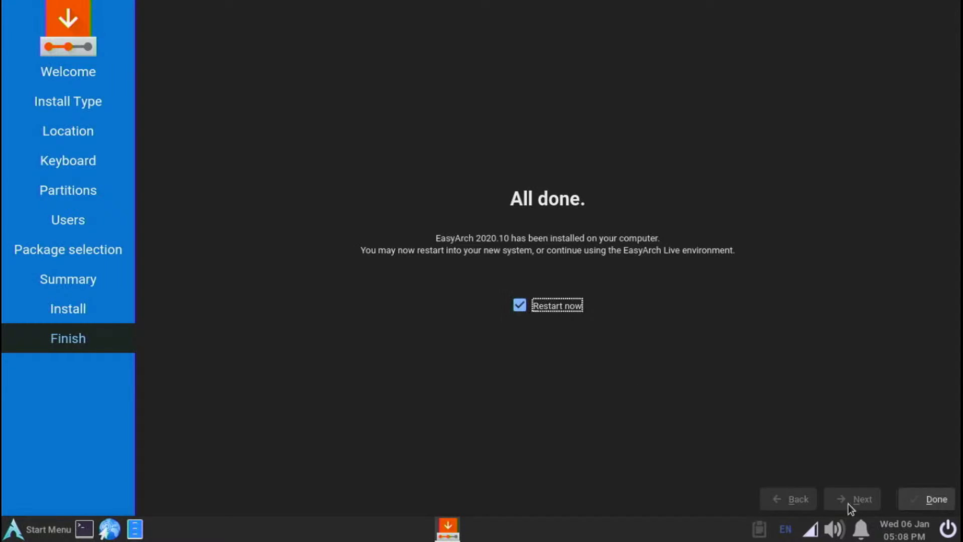
pyautogui.click(937, 502)
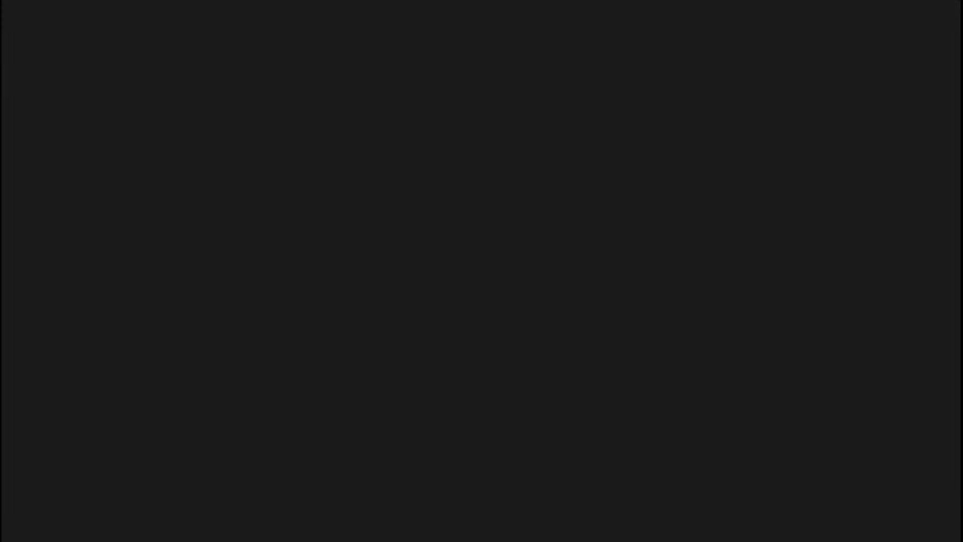